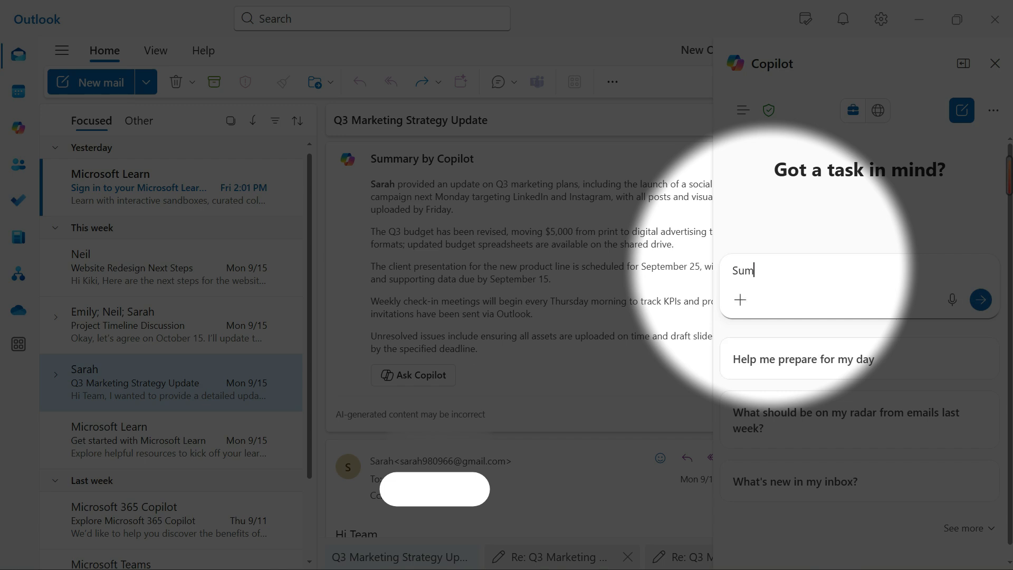
# Ask Copilot to "Summarize this email in bullet points" for the Q3 Marketing Strategy Update email and review its answer.
pyautogui.write('ze this email in bull')
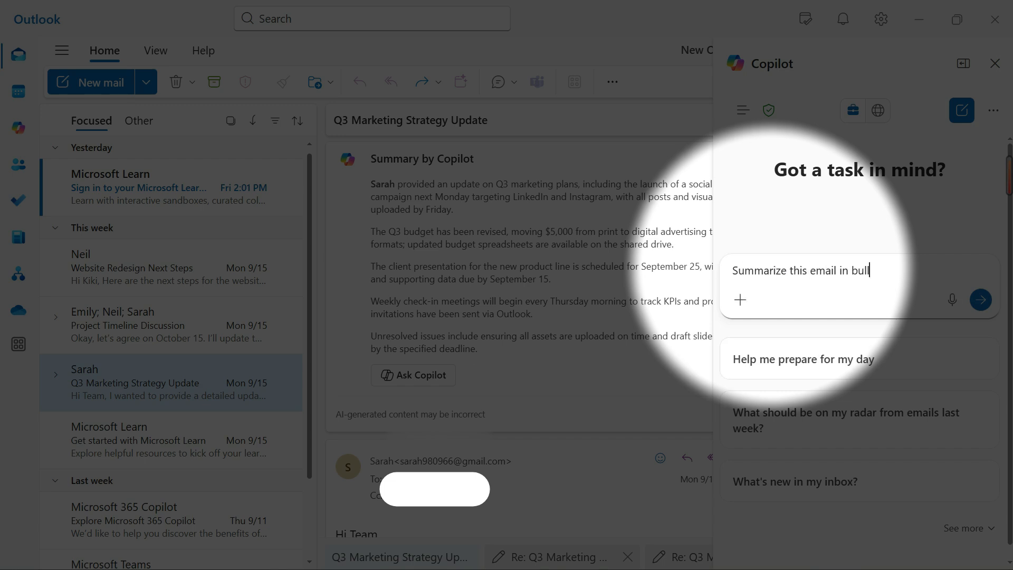
pyautogui.write('et points')
pyautogui.press('Return')
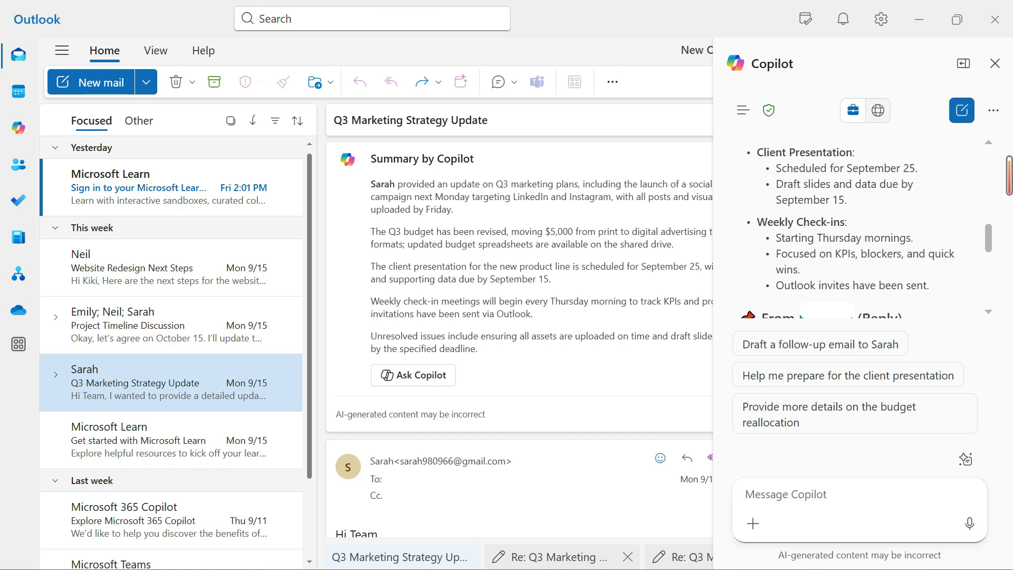
pyautogui.scroll(3, 855, 235)
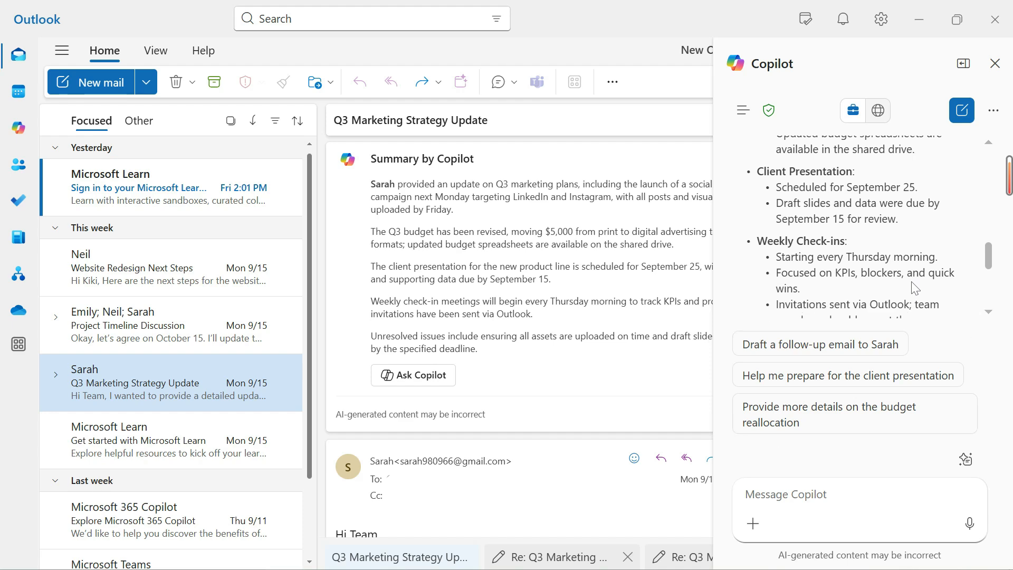
# Start a reply to the Q3 Marketing Strategy Update email and have Copilot draft an acknowledgement to its sender.
pyautogui.click(996, 62)
pyautogui.click(843, 409)
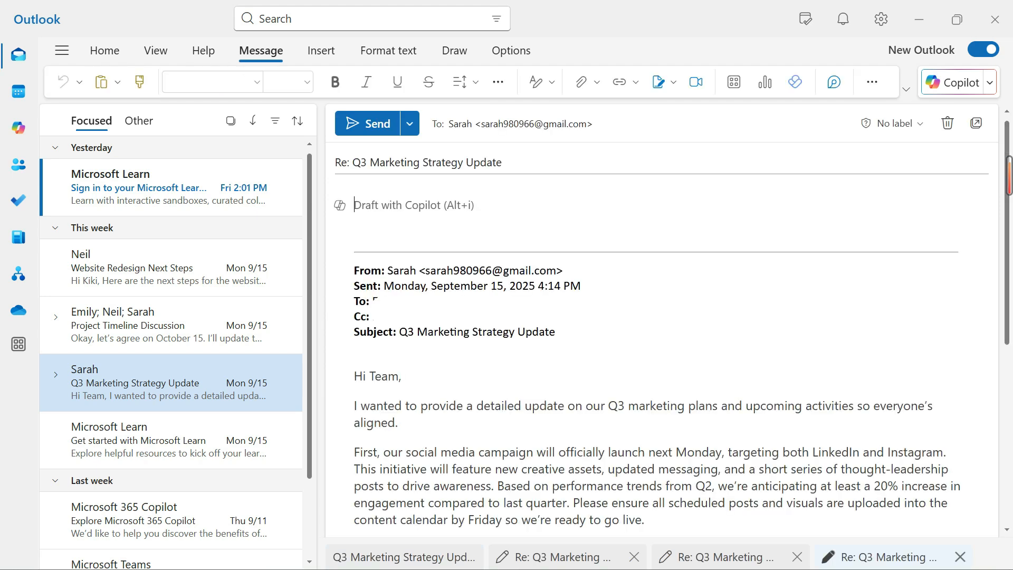
pyautogui.hotkey('alt', 'i')
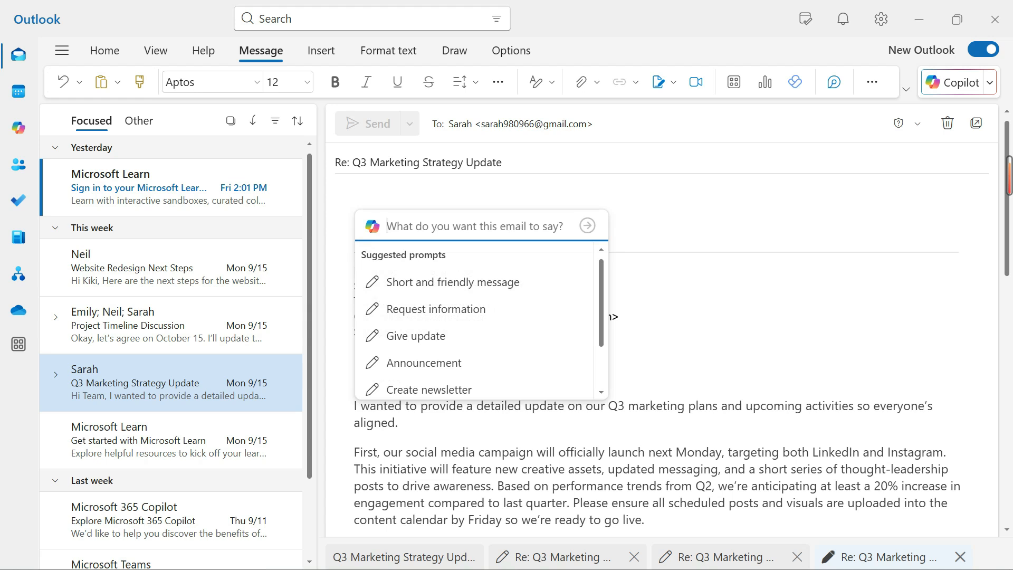
pyautogui.write('Draft a rep')
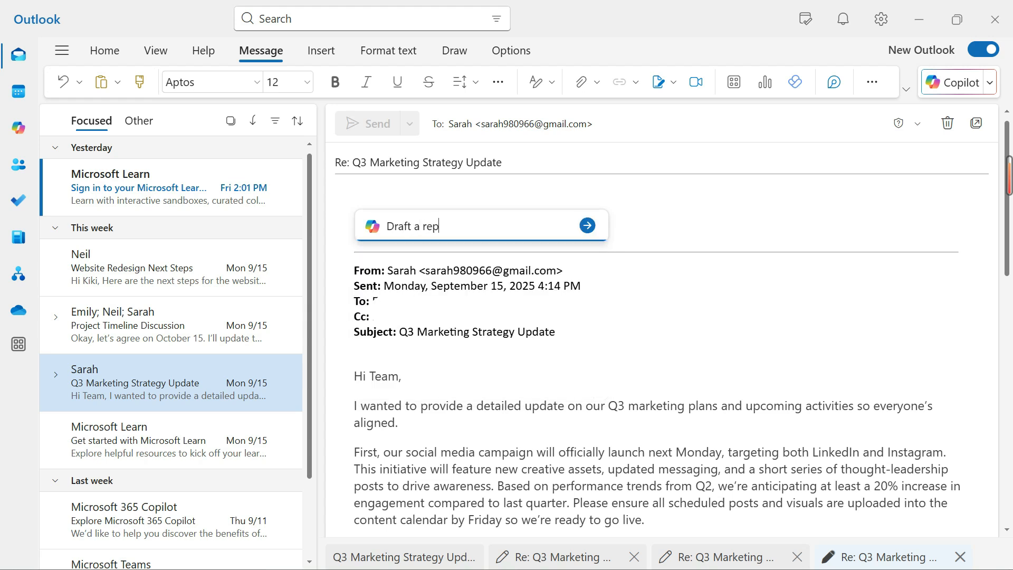
pyautogui.write('ly to Sarah acknowledging the update')
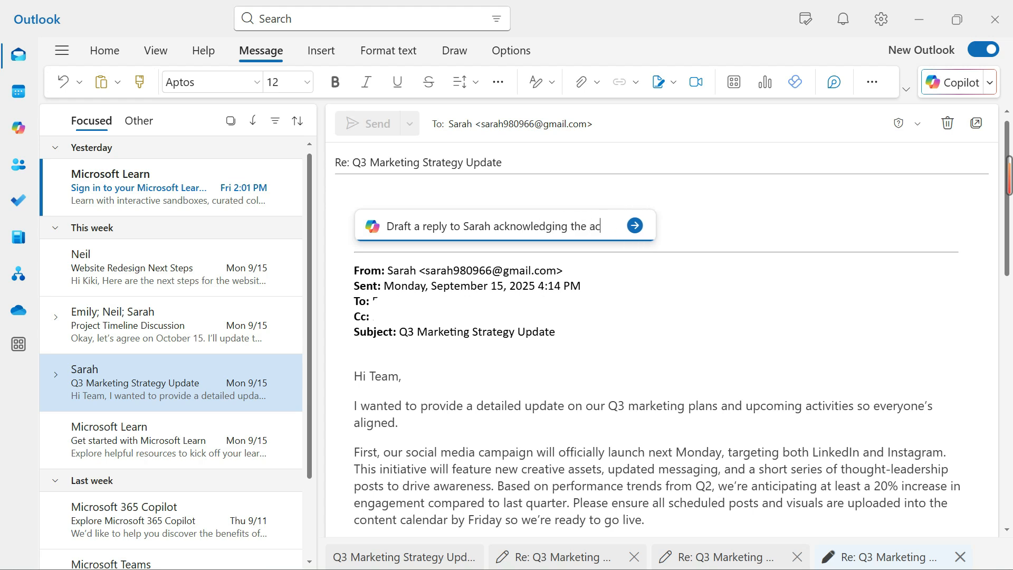
pyautogui.press('Return')
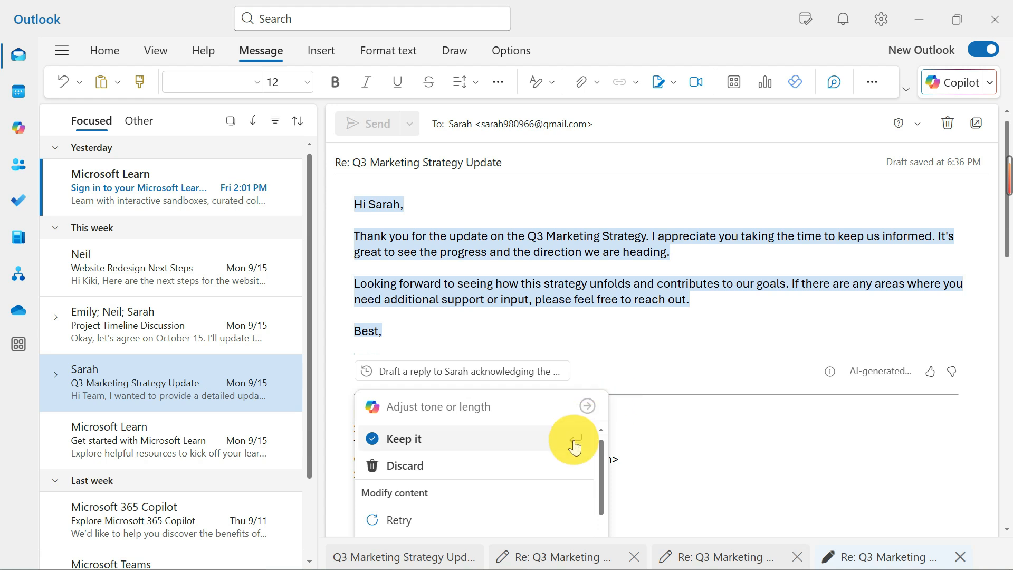
# Have Copilot make the drafted reply longer and change its tone to formal.
pyautogui.scroll(-3, 574, 447)
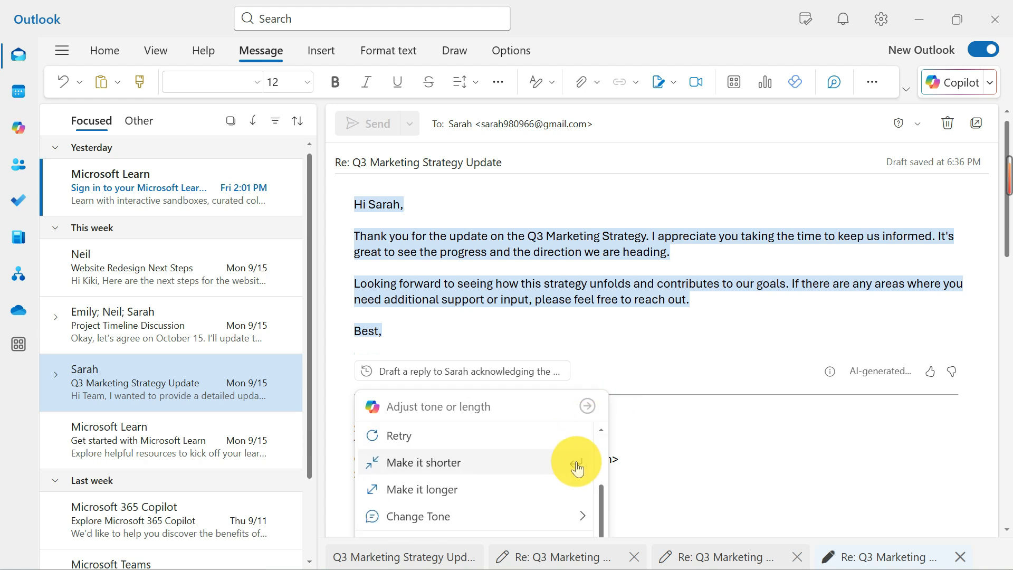
pyautogui.click(471, 489)
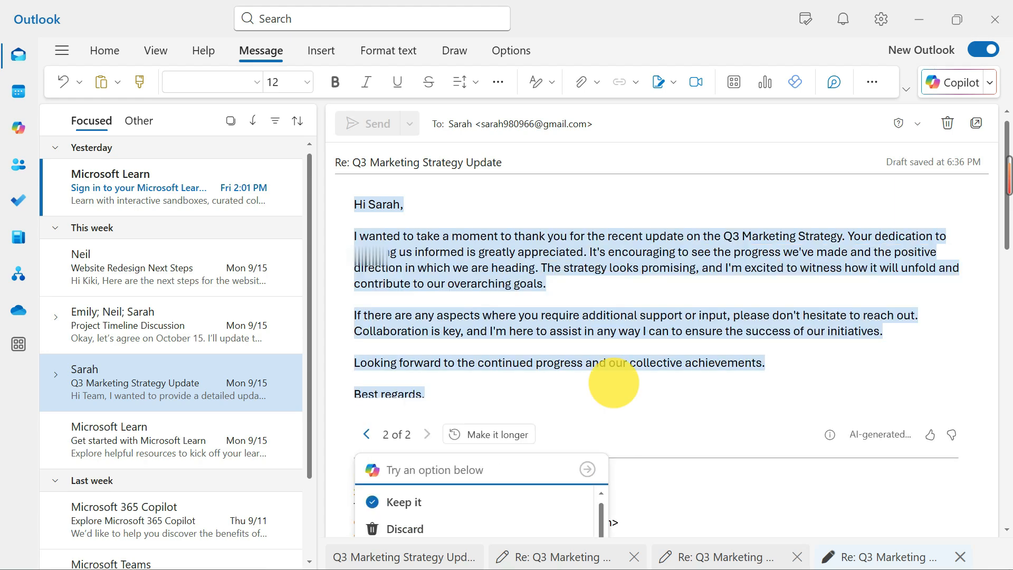
pyautogui.scroll(-3, 614, 382)
pyautogui.scroll(-2, 520, 438)
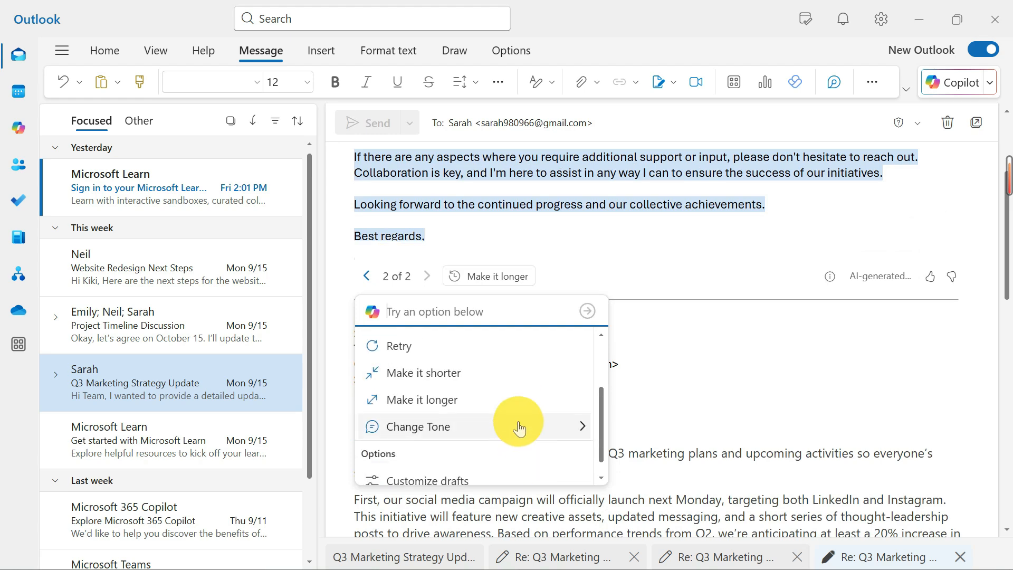
pyautogui.moveTo(516, 426)
pyautogui.click(633, 463)
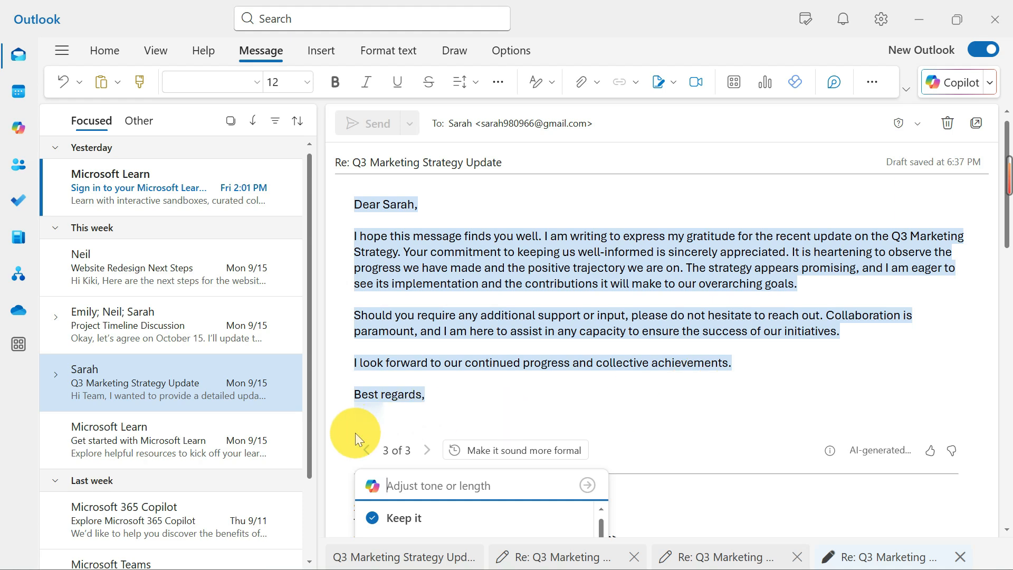
# Compare the longer draft version with the more formal one, and keep the formal version.
pyautogui.click(365, 451)
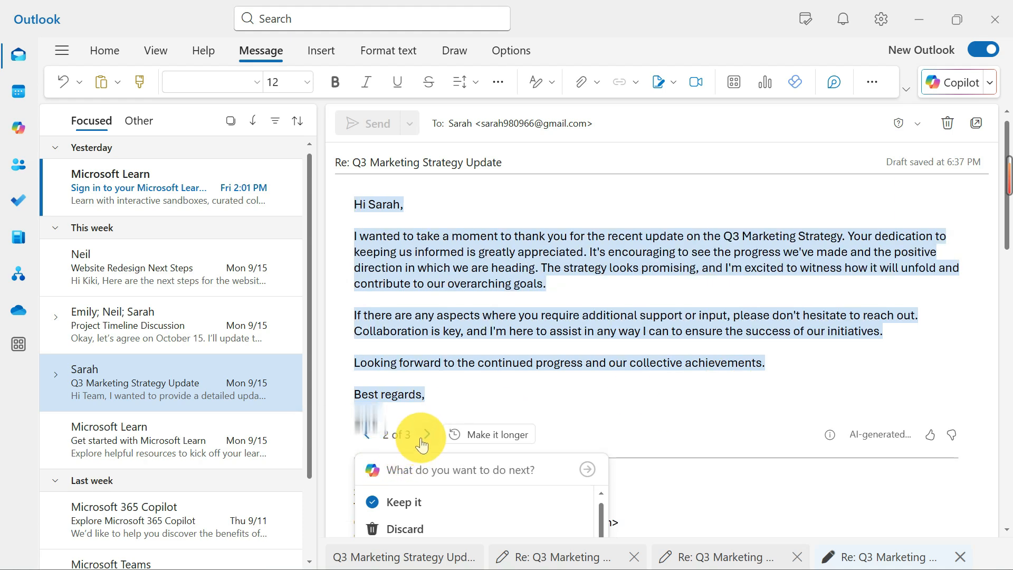
pyautogui.click(421, 437)
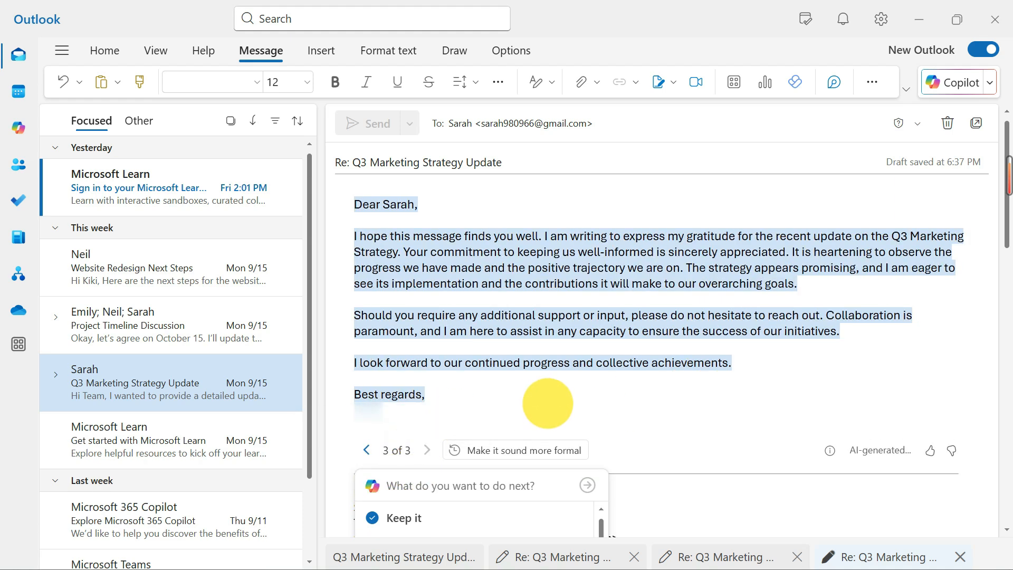
pyautogui.click(451, 518)
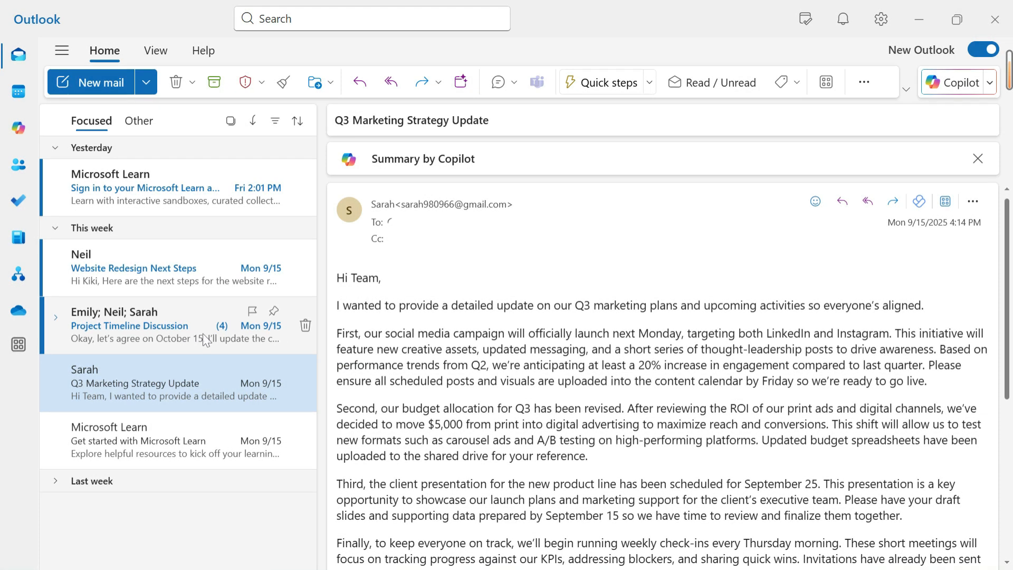
# Open the Project Timeline Discussion conversation and ask Copilot "Tell me the final conclusion of this email thread".
pyautogui.click(203, 338)
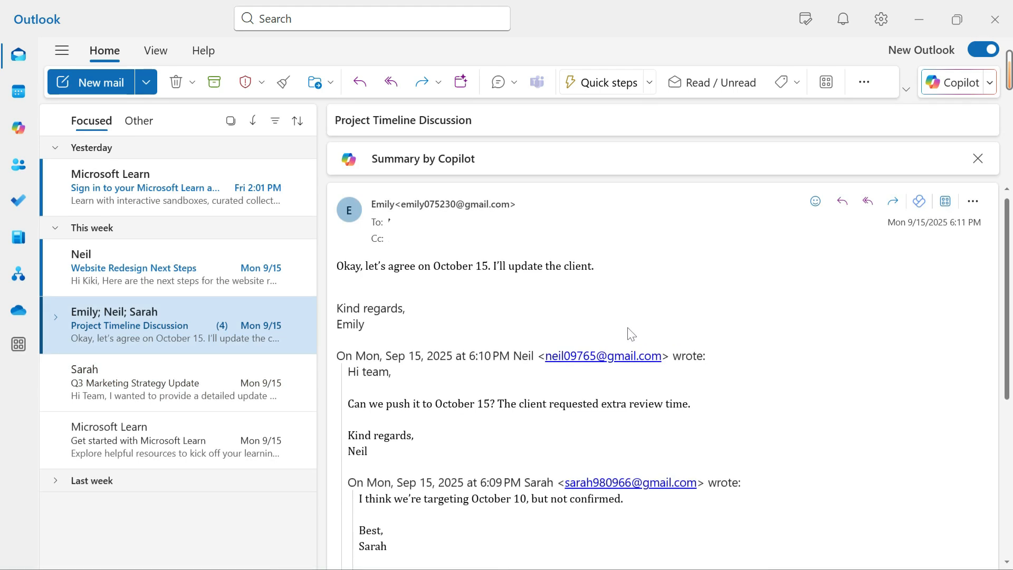
pyautogui.click(952, 82)
pyautogui.write('Tell')
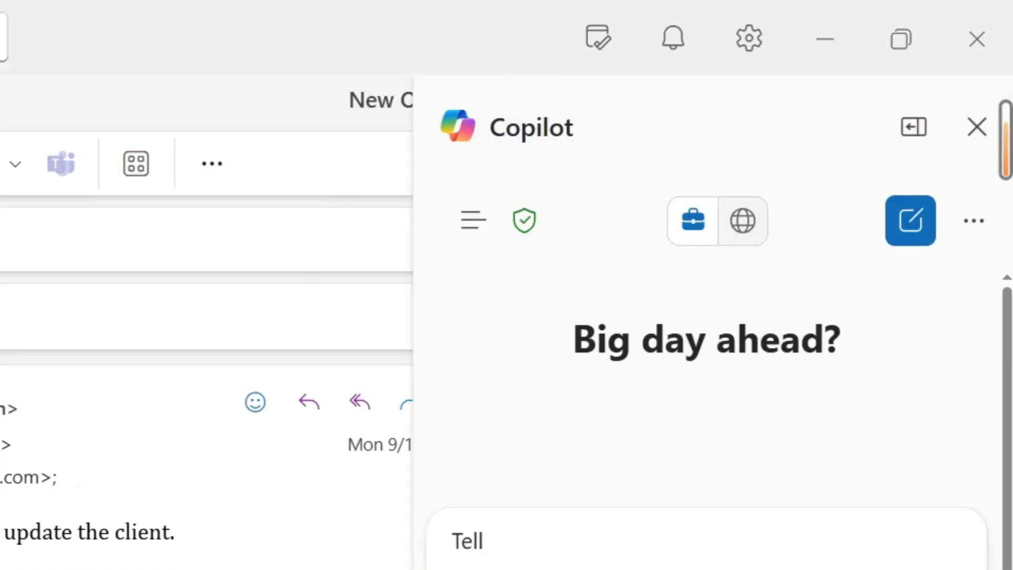
pyautogui.write(' me the final conclusion of this eam')
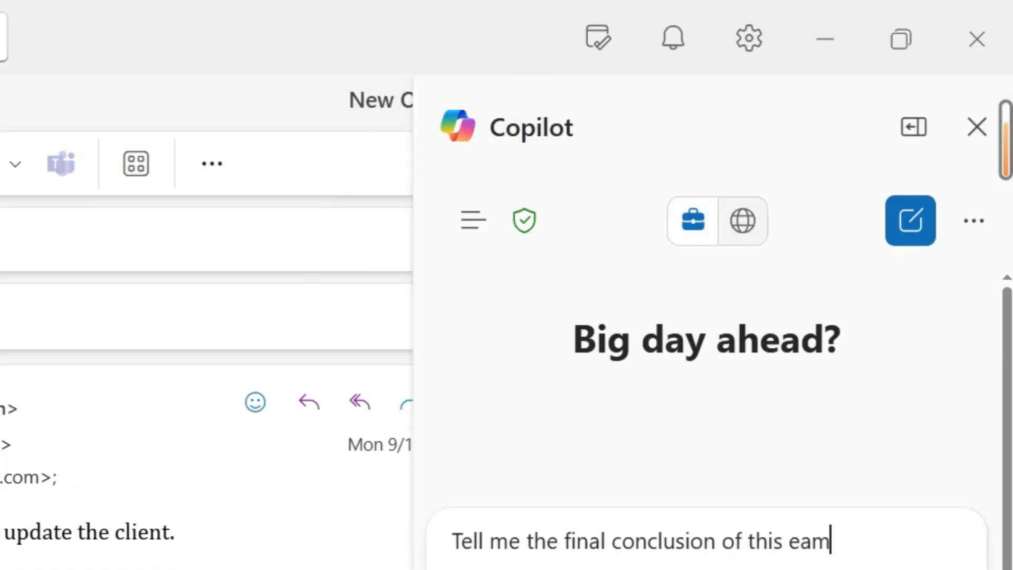
pyautogui.press('BackSpace')
pyautogui.press('BackSpace')
pyautogui.write('mail thread')
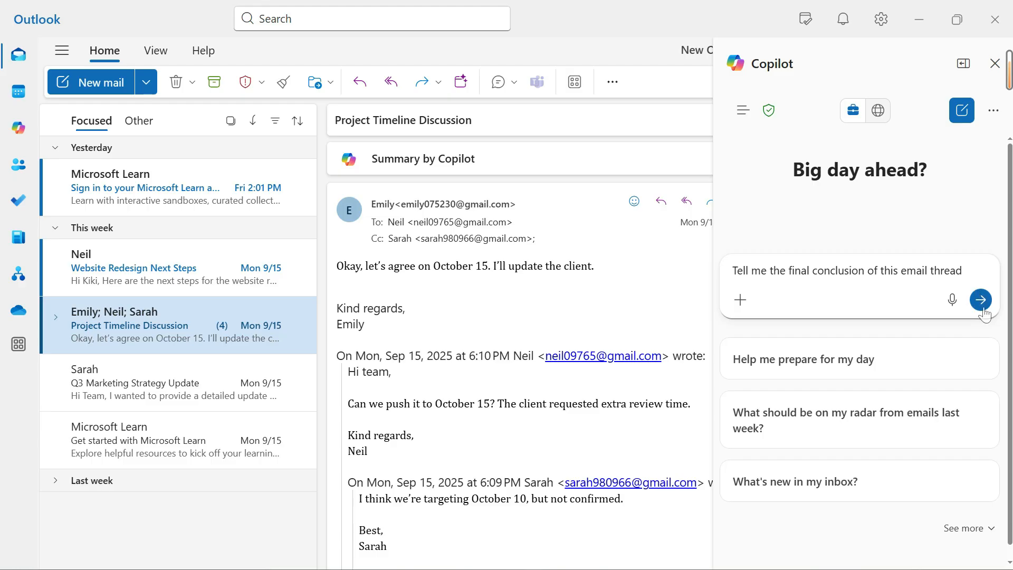
pyautogui.click(980, 300)
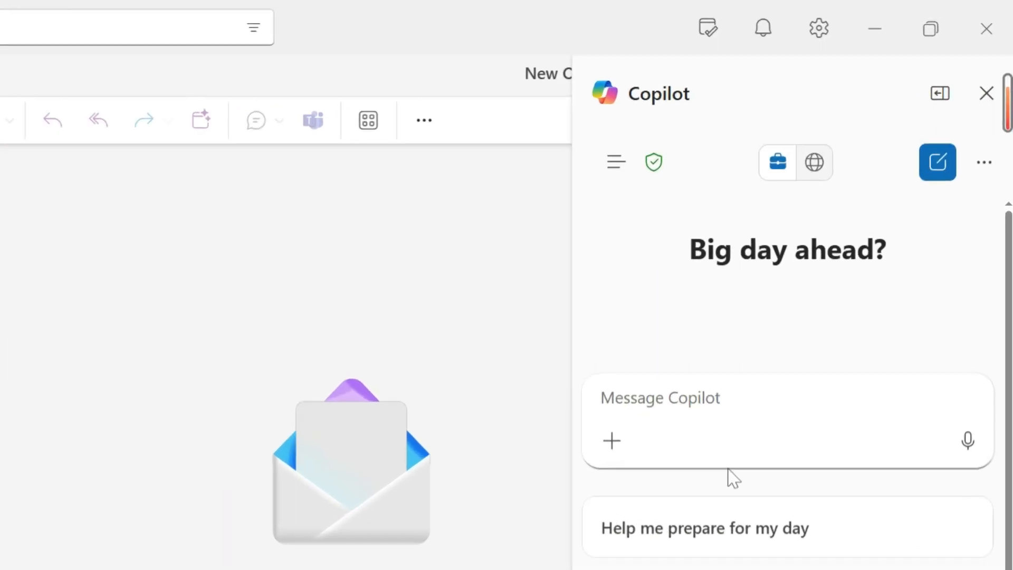
# Ask Copilot to "Show me the email mentioning homepage layout".
pyautogui.click(818, 311)
pyautogui.write('Show ')
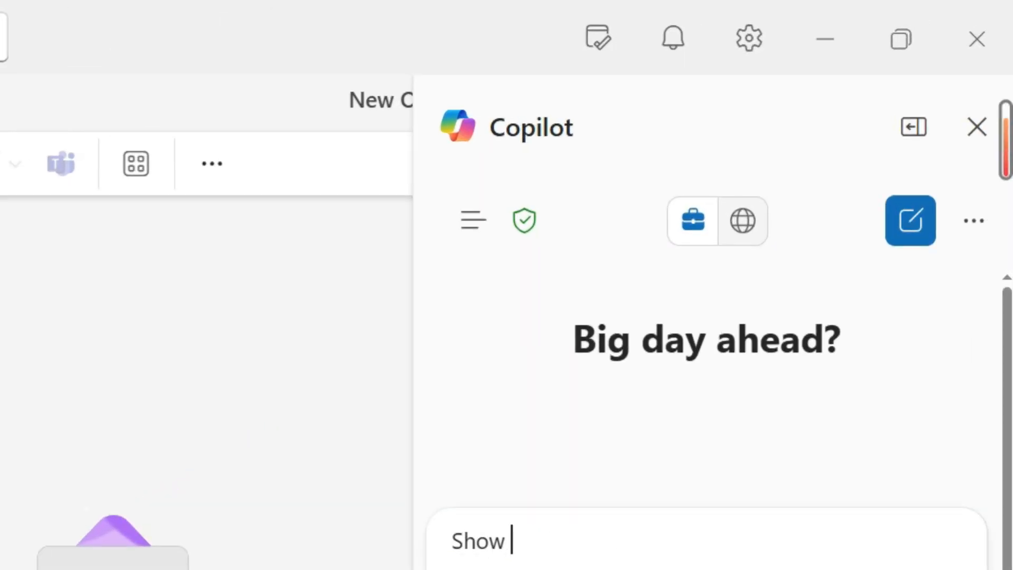
pyautogui.write('me the email mentioning homepage layio')
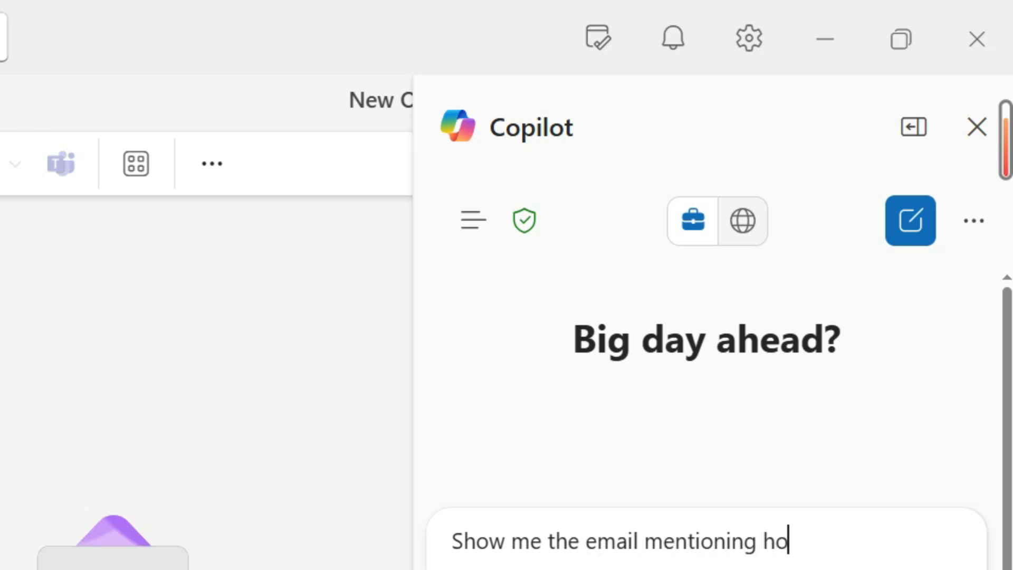
pyautogui.press('BackSpace')
pyautogui.press('BackSpace')
pyautogui.write('out')
pyautogui.press('Return')
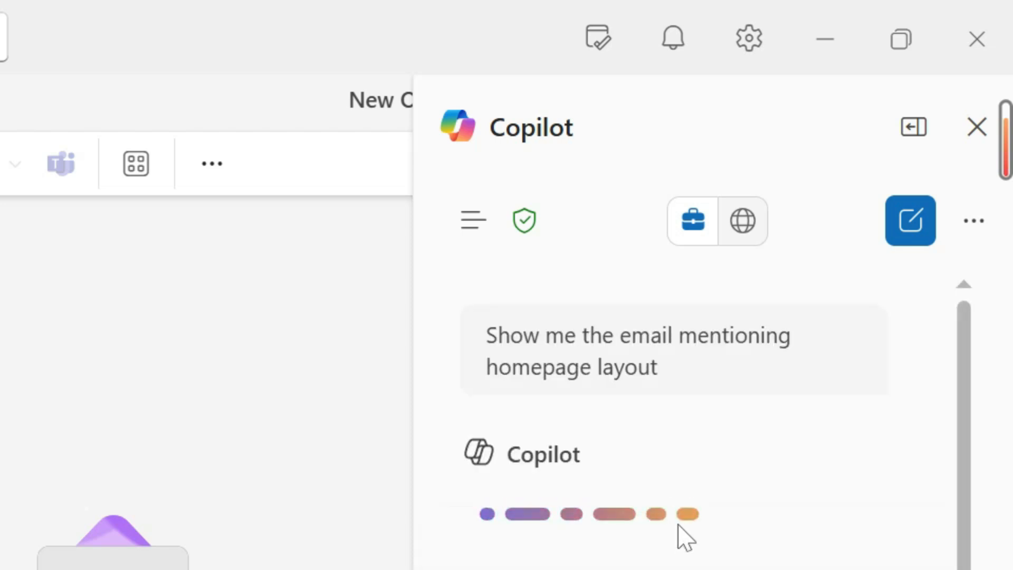